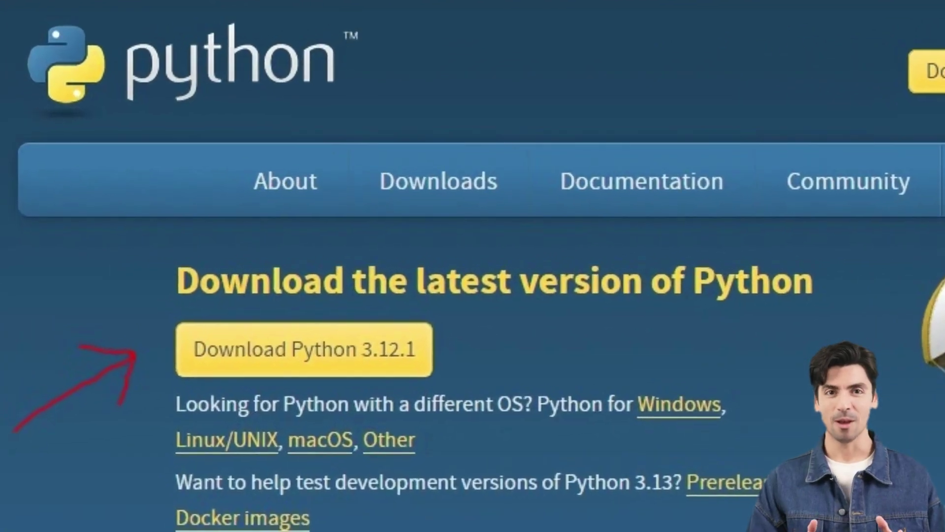
Step: Run the python-3.12.3-amd64 installer, choose Modify, and keep the optional features including pip
{"action": "left_click", "coordinate": [575, 163]}
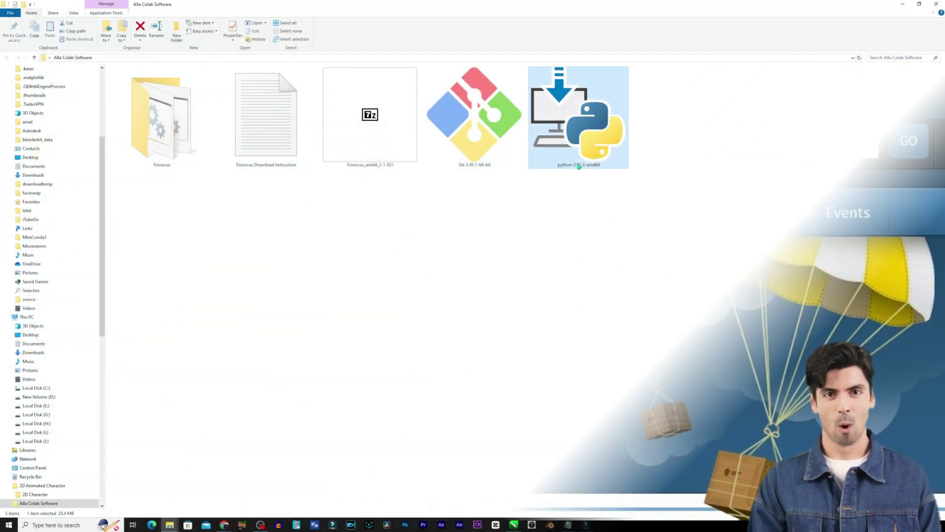
{"action": "double_click", "coordinate": [566, 166]}
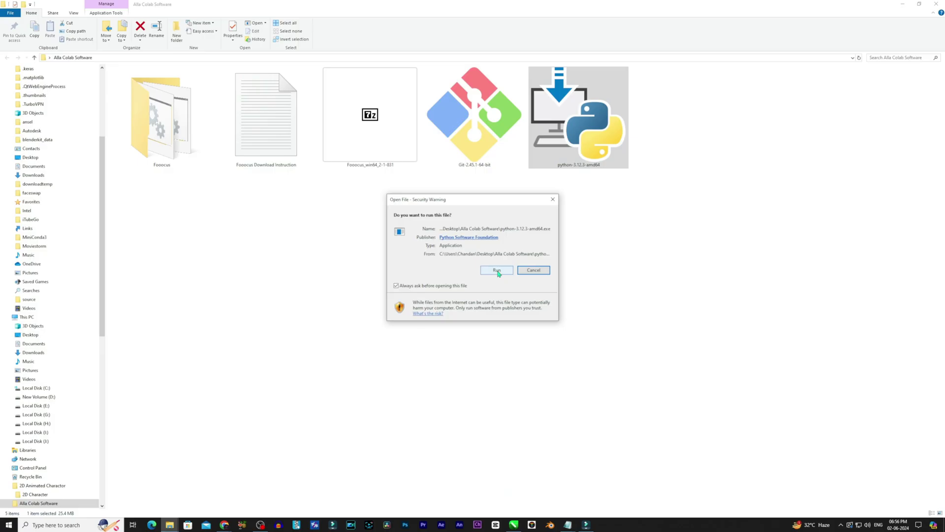
{"action": "left_click", "coordinate": [497, 270]}
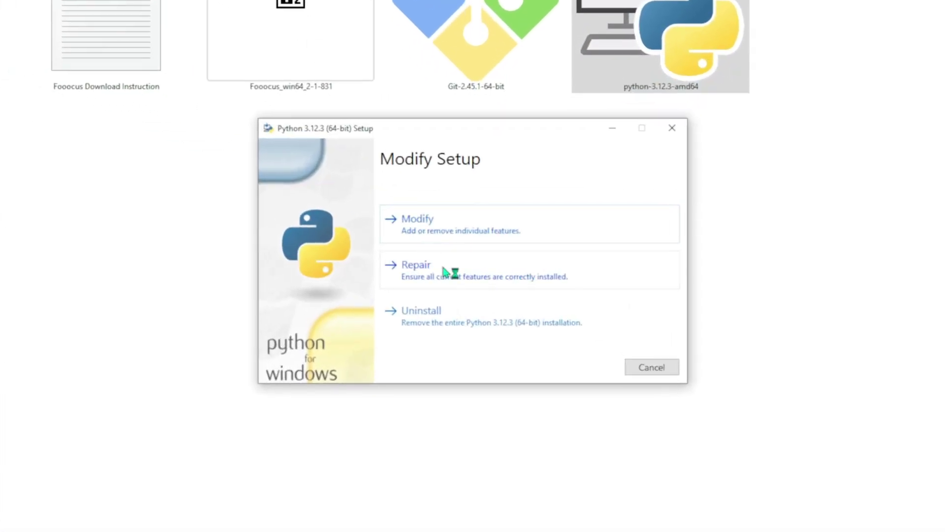
{"action": "left_click", "coordinate": [434, 233]}
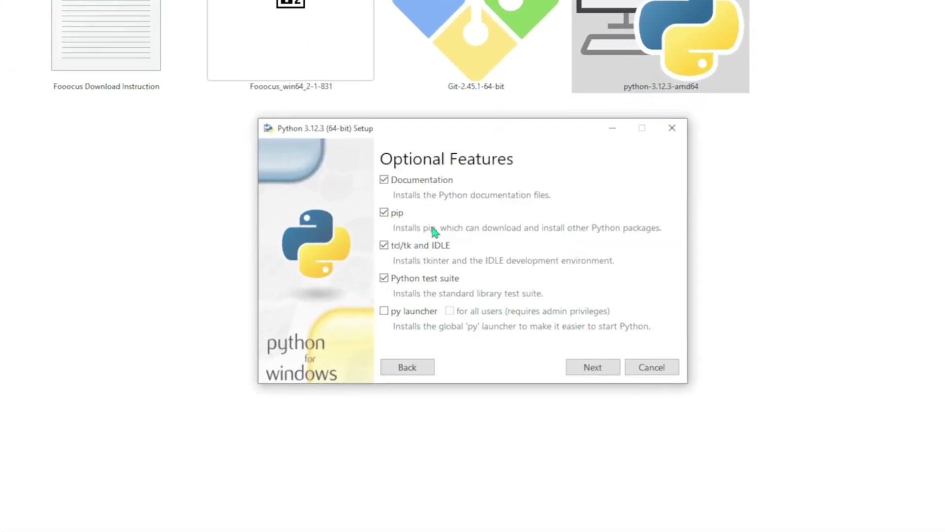
{"action": "left_click", "coordinate": [572, 364]}
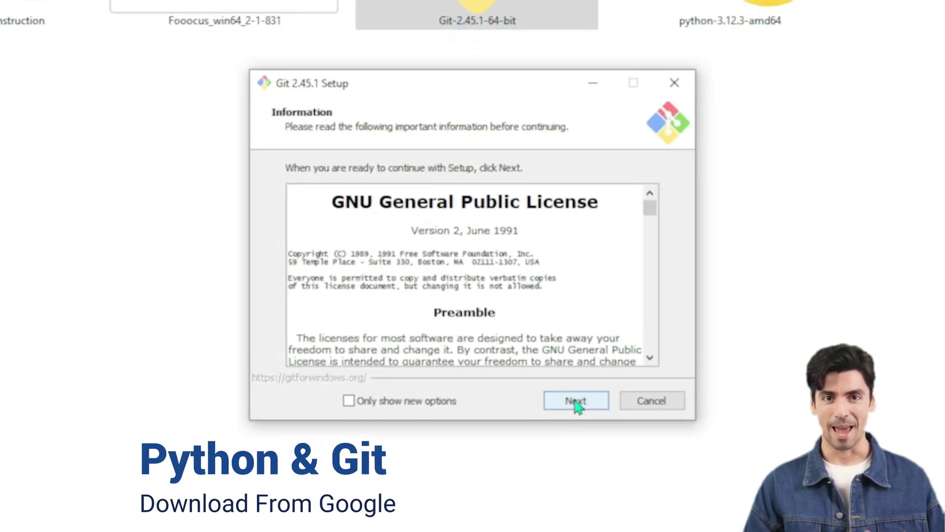
Step: Advance through the Git 2.45.1 setup pages, keeping the default components and options
{"action": "left_click", "coordinate": [574, 403]}
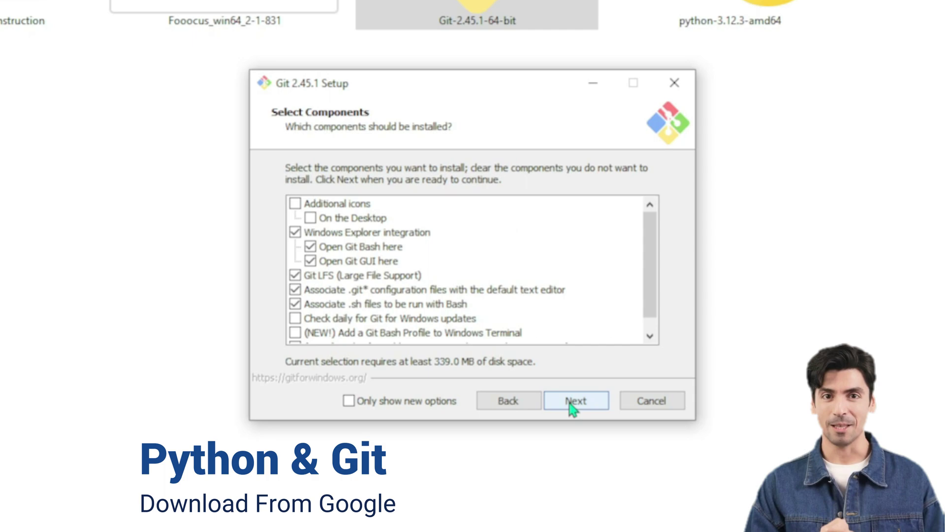
{"action": "left_click", "coordinate": [575, 402]}
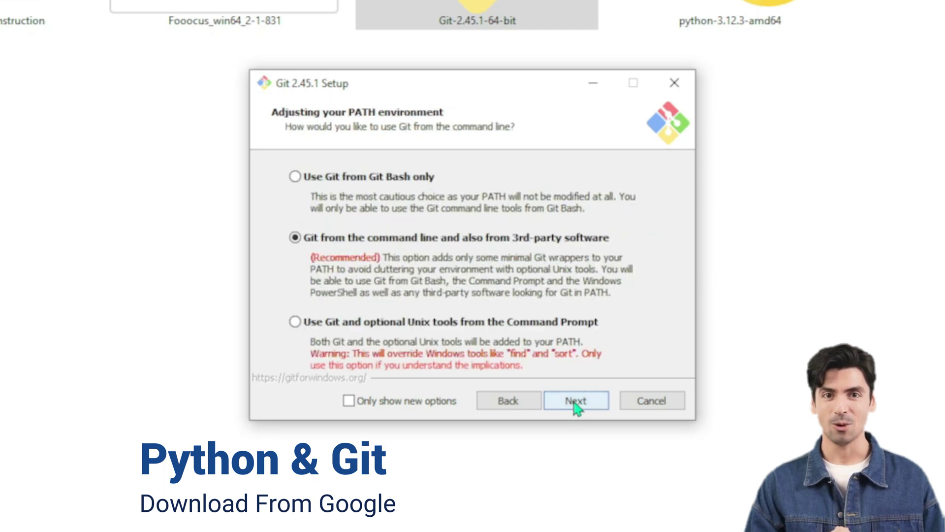
{"action": "left_click", "coordinate": [575, 402]}
{"action": "left_click", "coordinate": [575, 402]}
{"action": "left_click", "coordinate": [575, 402]}
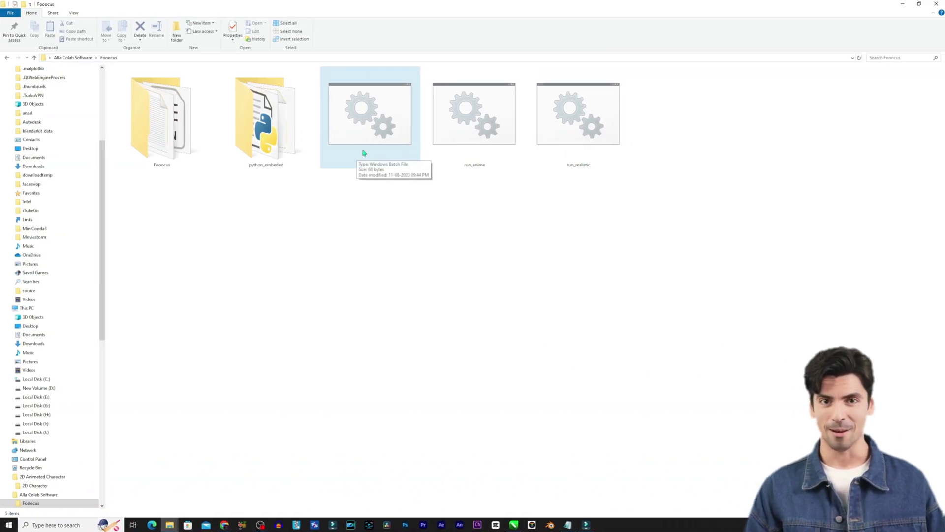
Step: Start run.bat from the Fooocus folder despite the security warning, and enlarge its console window
{"action": "double_click", "coordinate": [364, 153]}
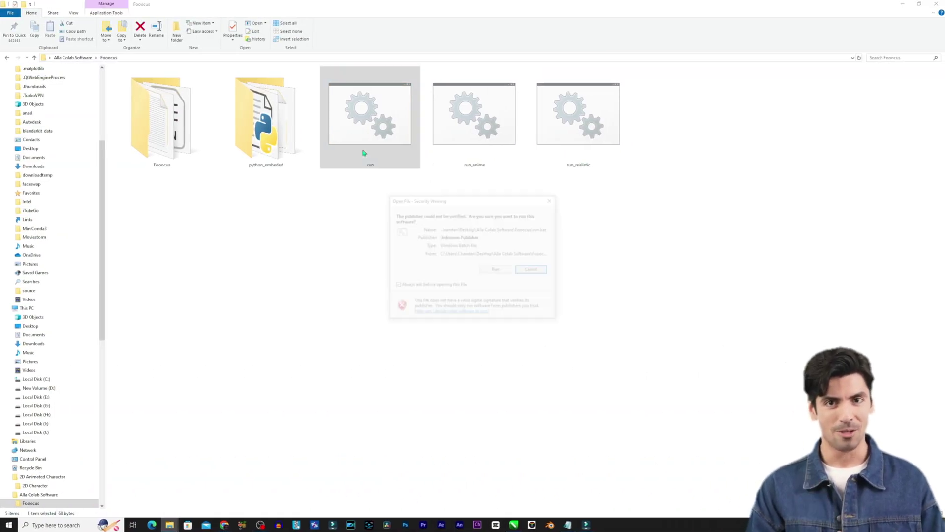
{"action": "left_click", "coordinate": [497, 270]}
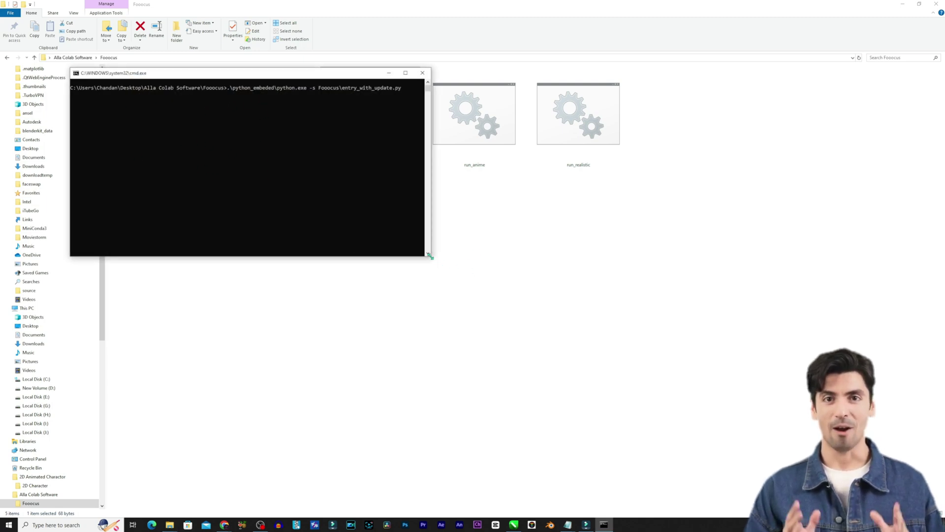
{"action": "left_click_drag", "start_coordinate": [430, 256], "coordinate": [785, 445]}
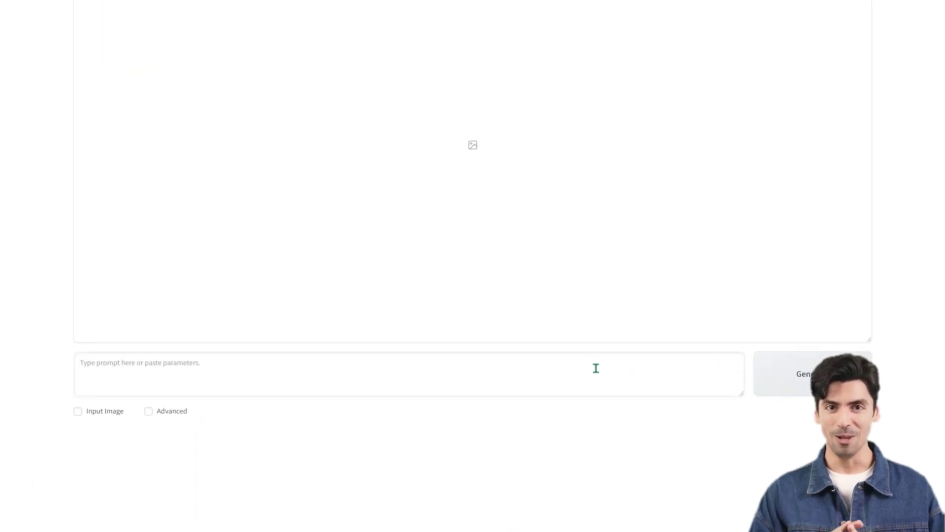
Step: Paste the red long dress, lamp-post-at-night prompt and generate images
{"action": "left_click", "coordinate": [158, 363]}
{"action": "type", "text": "beautiful woman, red long dress, standing near lamp post, nightlights, ultra realistic, 8k"}
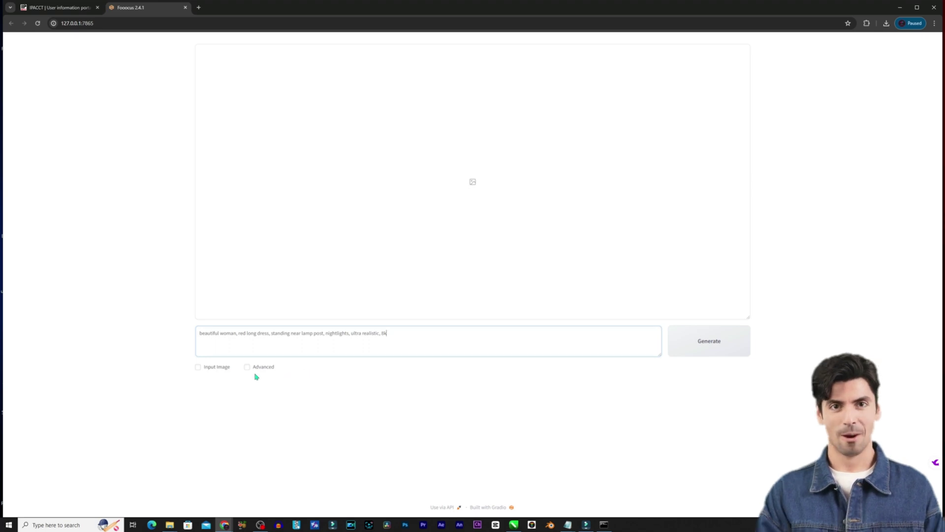
{"action": "key", "text": "ctrl+Return"}
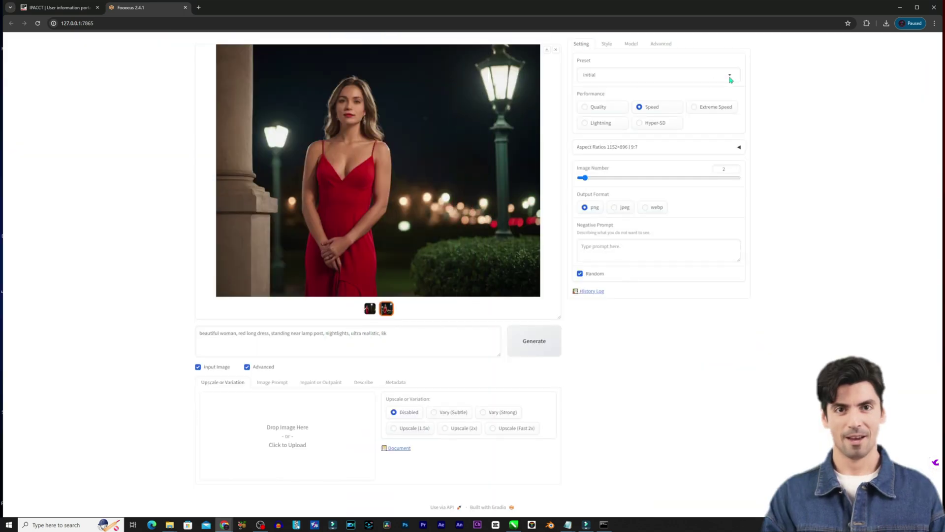
Step: Switch performance to Quality and choose the 832×1216 portrait aspect ratio
{"action": "left_click", "coordinate": [585, 107]}
{"action": "left_click", "coordinate": [631, 150]}
{"action": "scroll", "coordinate": [275, 434], "scroll_direction": "down", "scroll_amount": 1}
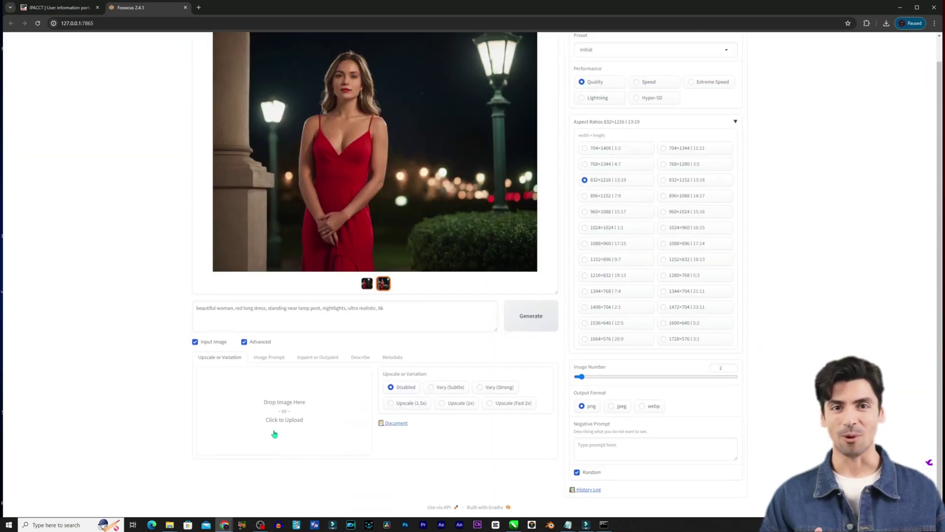
{"action": "scroll", "coordinate": [753, 179], "scroll_direction": "up", "scroll_amount": 1}
Step: Add the Fooocus Photograph and Masterpiece styles and start the four-image generation
{"action": "left_click", "coordinate": [606, 44]}
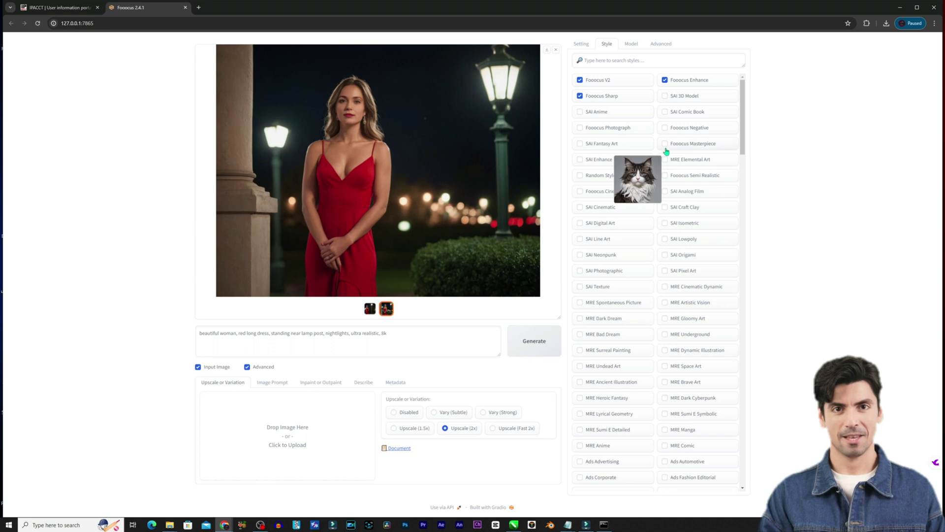
{"action": "left_click", "coordinate": [534, 352]}
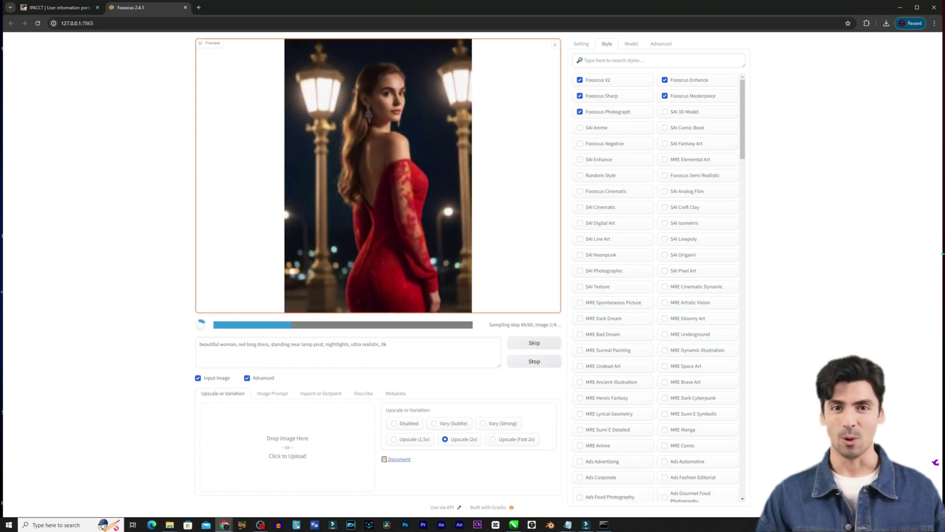
{"action": "left_click", "coordinate": [581, 43]}
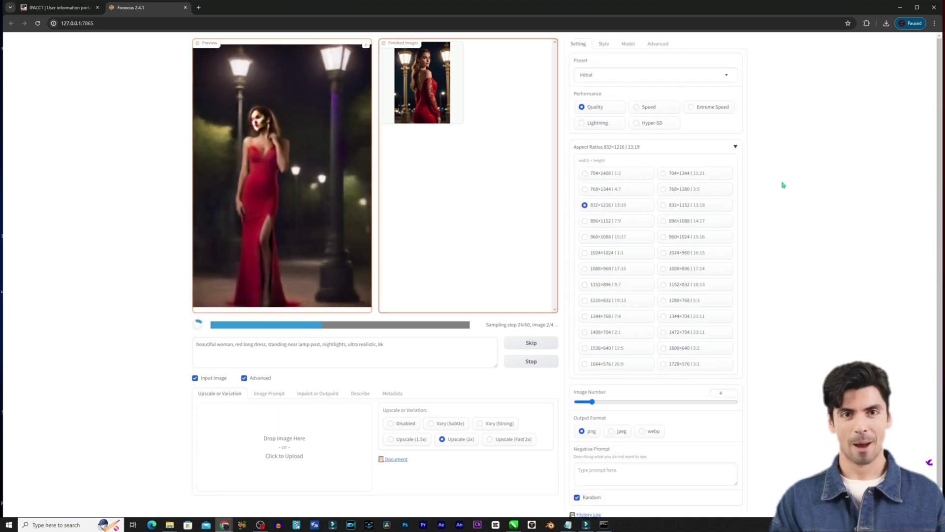
{"action": "scroll", "coordinate": [914, 278], "scroll_direction": "down", "scroll_amount": 1}
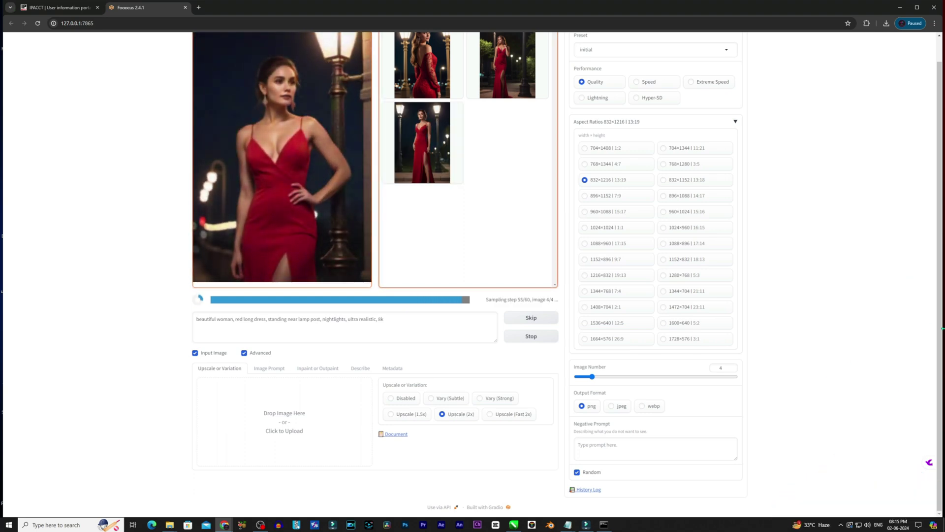
Step: Open the first red-dress result full-screen and step through all four images
{"action": "left_click", "coordinate": [303, 157]}
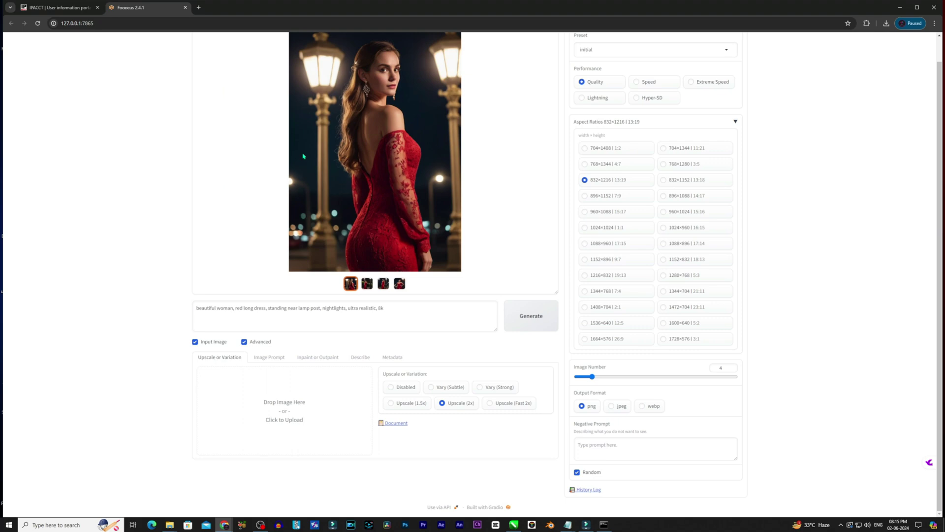
{"action": "left_click", "coordinate": [326, 162]}
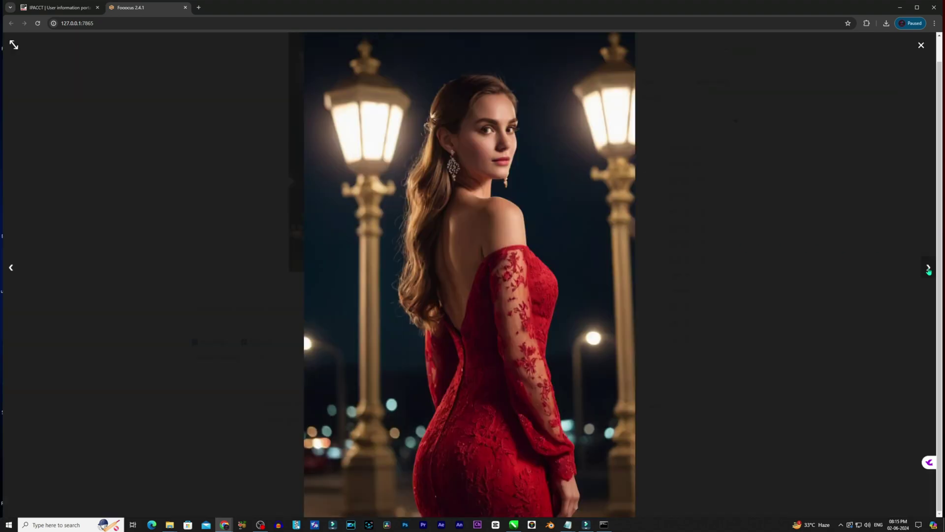
{"action": "left_click", "coordinate": [929, 269]}
{"action": "left_click", "coordinate": [928, 269]}
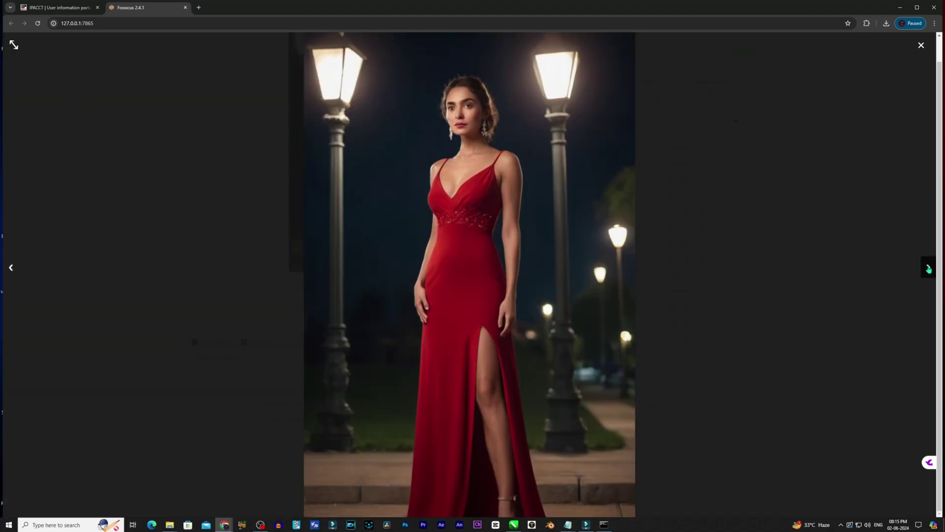
{"action": "left_click", "coordinate": [929, 269]}
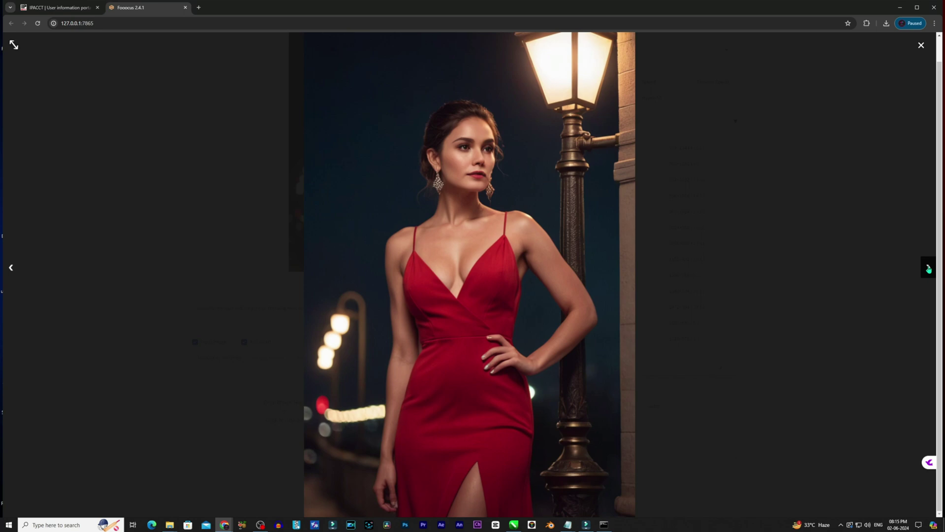
{"action": "left_click", "coordinate": [928, 269]}
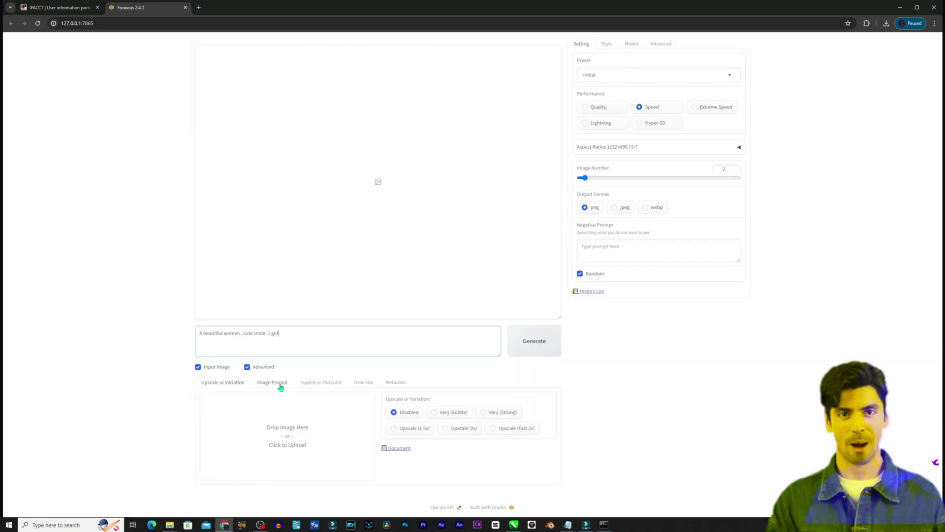
Step: Upload the green lehenga picture as the image prompt
{"action": "left_click", "coordinate": [281, 386]}
{"action": "double_click", "coordinate": [761, 59]}
{"action": "scroll", "coordinate": [633, 401], "scroll_direction": "up", "scroll_amount": 3}
Step: Pick the 832×1216 portrait ratio, check the styles, and generate the lehenga images
{"action": "left_click", "coordinate": [735, 146]}
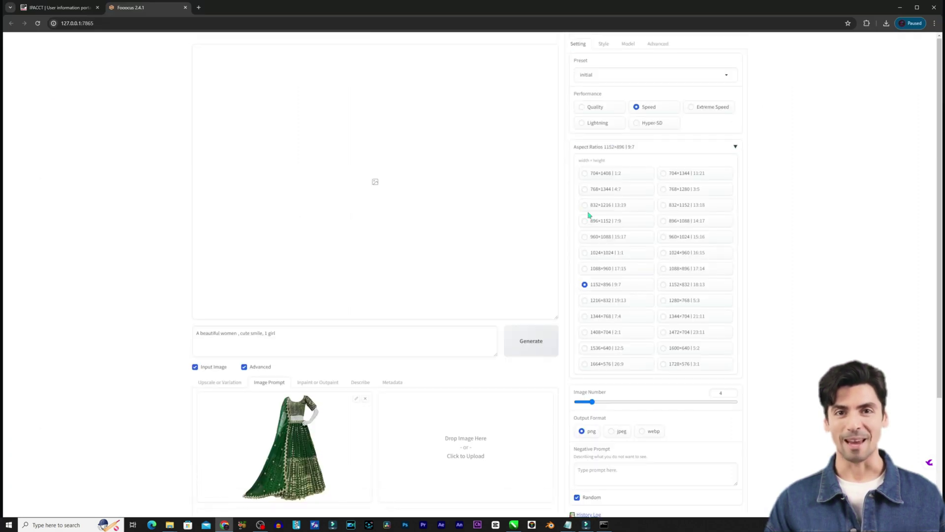
{"action": "left_click", "coordinate": [723, 147]}
{"action": "left_click", "coordinate": [604, 43]}
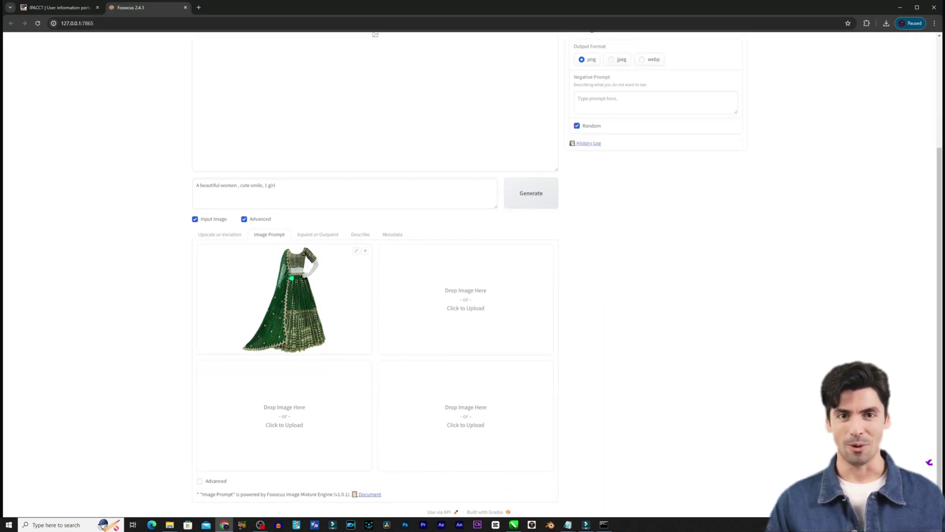
{"action": "scroll", "coordinate": [369, 274], "scroll_direction": "down", "scroll_amount": 5}
{"action": "scroll", "coordinate": [369, 274], "scroll_direction": "up", "scroll_amount": 10}
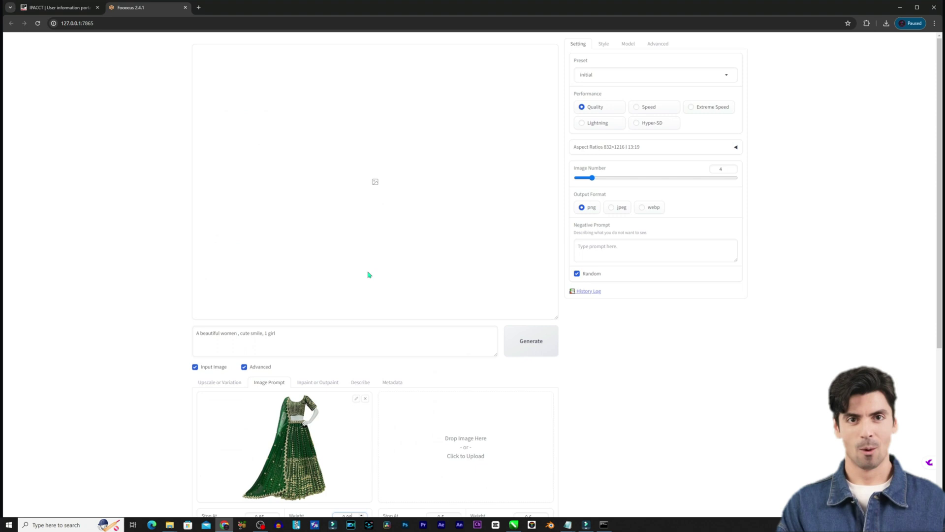
{"action": "left_click", "coordinate": [531, 341]}
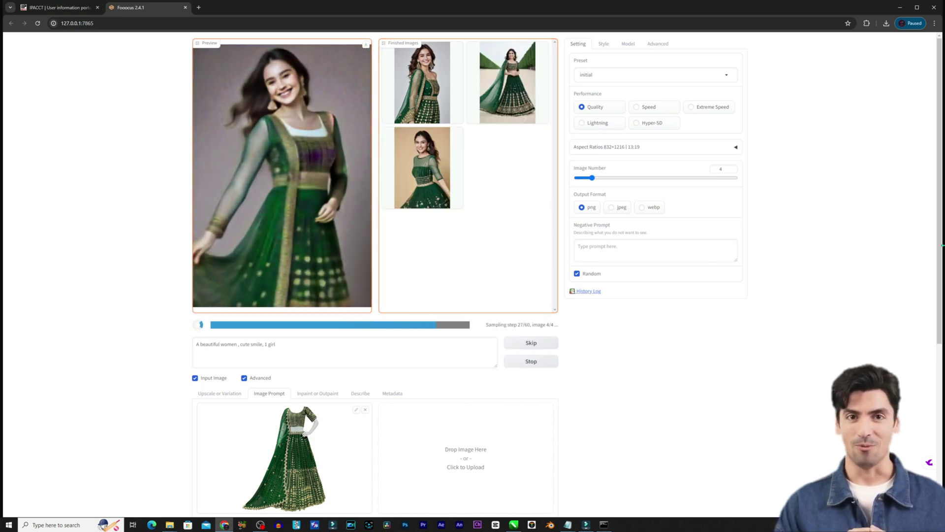
Step: Browse the four green-lehenga results full-screen, then close the viewer
{"action": "left_click", "coordinate": [309, 202]}
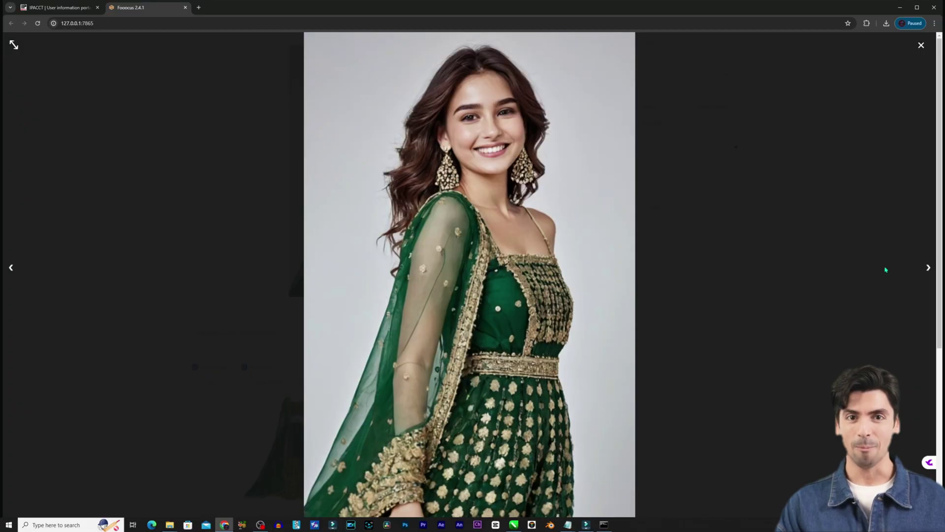
{"action": "left_click", "coordinate": [929, 269]}
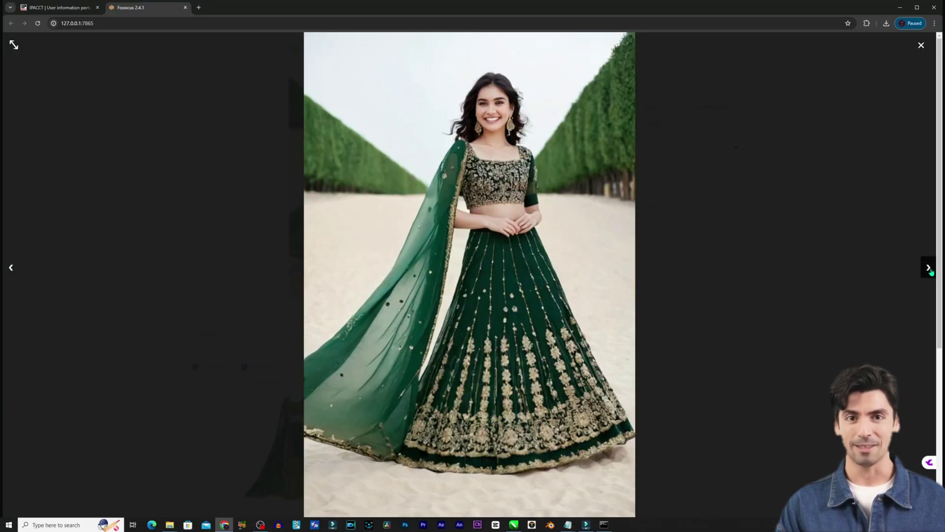
{"action": "left_click", "coordinate": [929, 268]}
{"action": "left_click", "coordinate": [929, 269]}
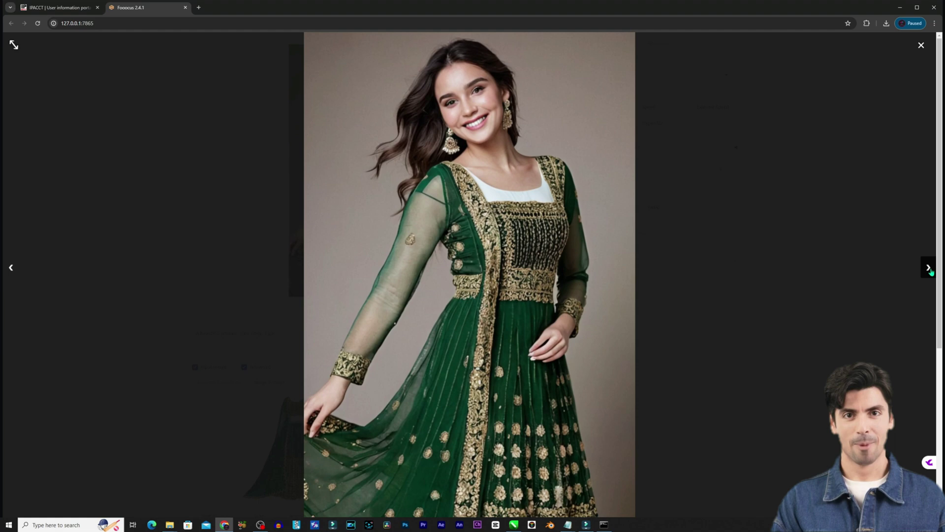
{"action": "left_click", "coordinate": [929, 268]}
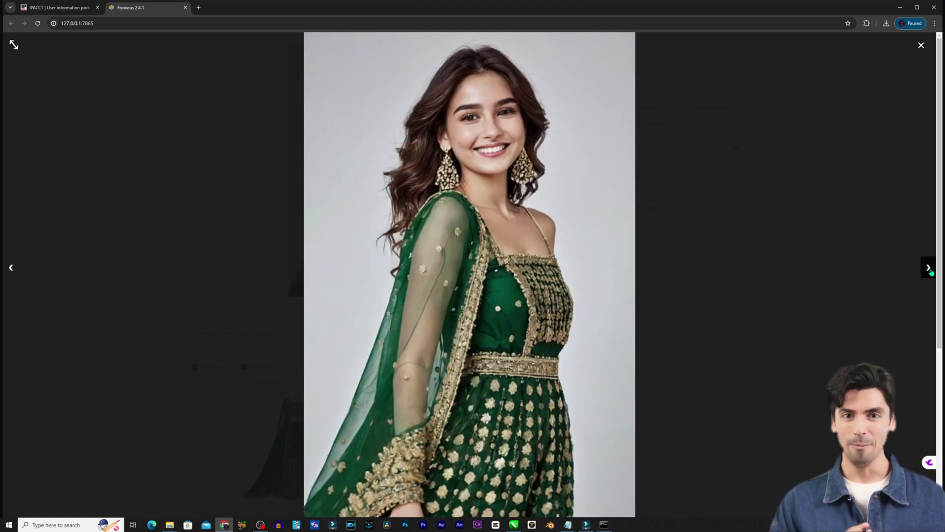
{"action": "left_click", "coordinate": [921, 47]}
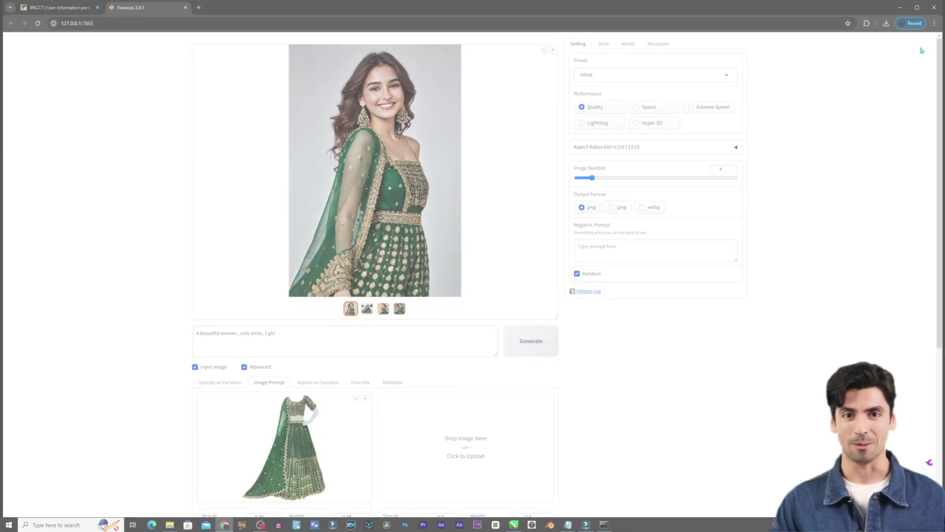